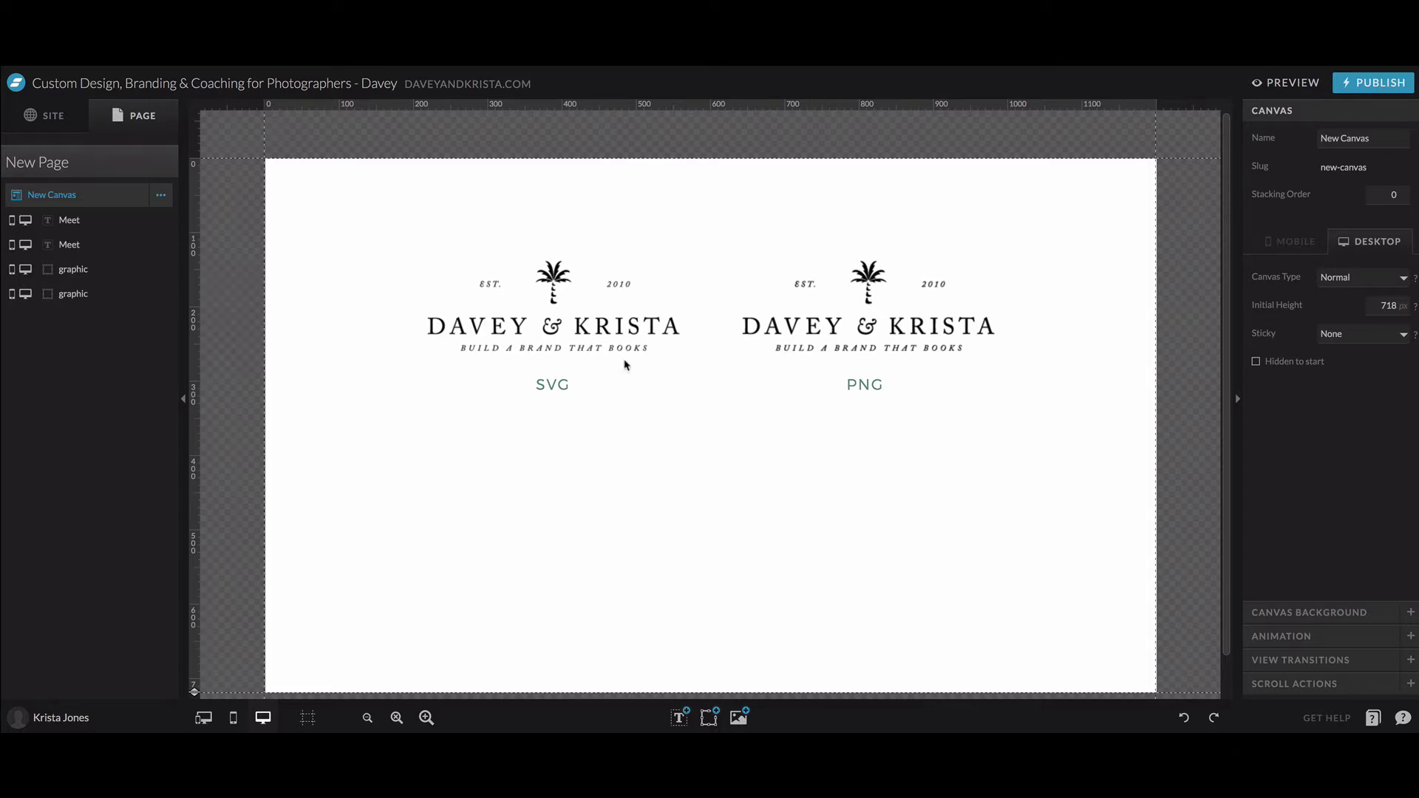
- Select the SVG version of the logo and preview the page as visitors see it
{"action": "left_click", "coordinate": [610, 345]}
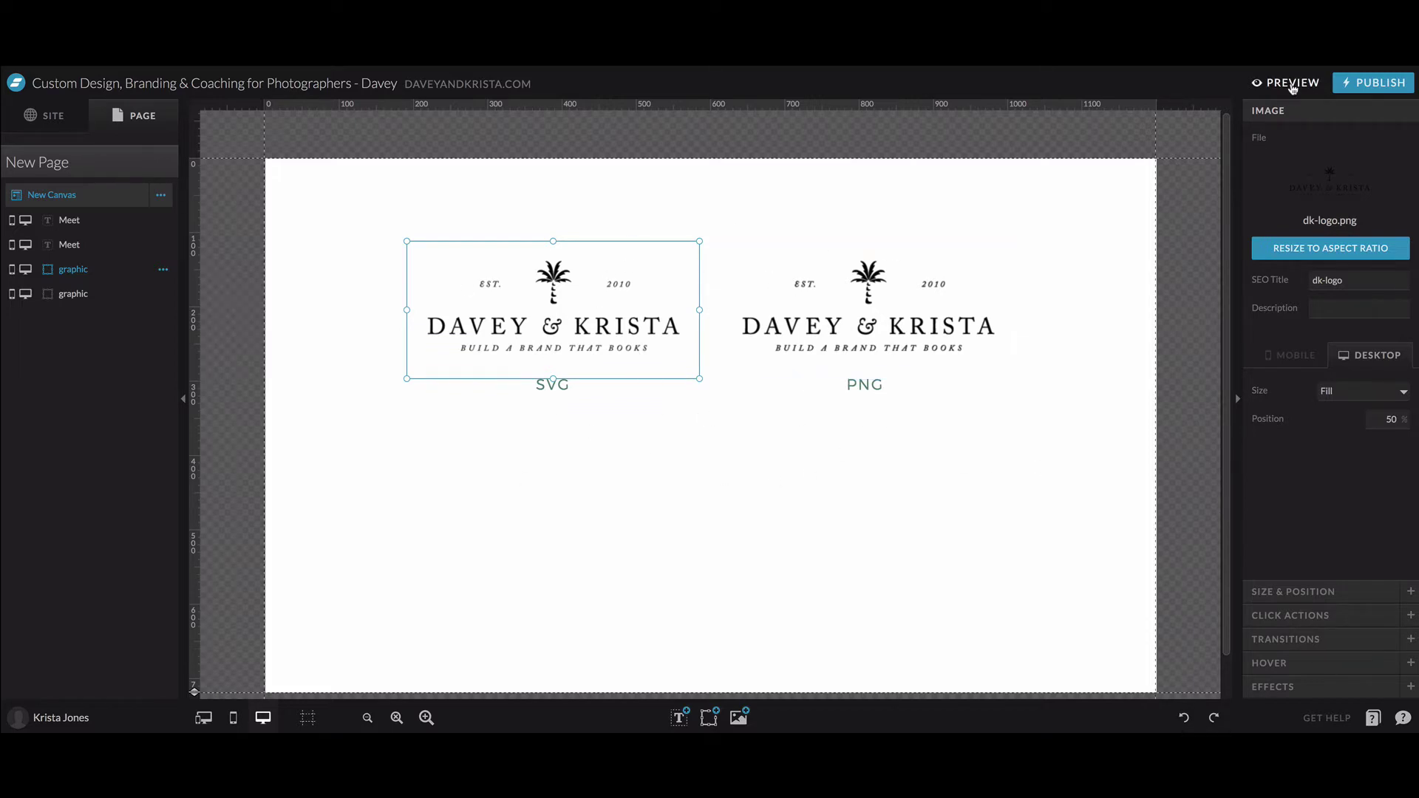
{"action": "left_click", "coordinate": [1292, 84]}
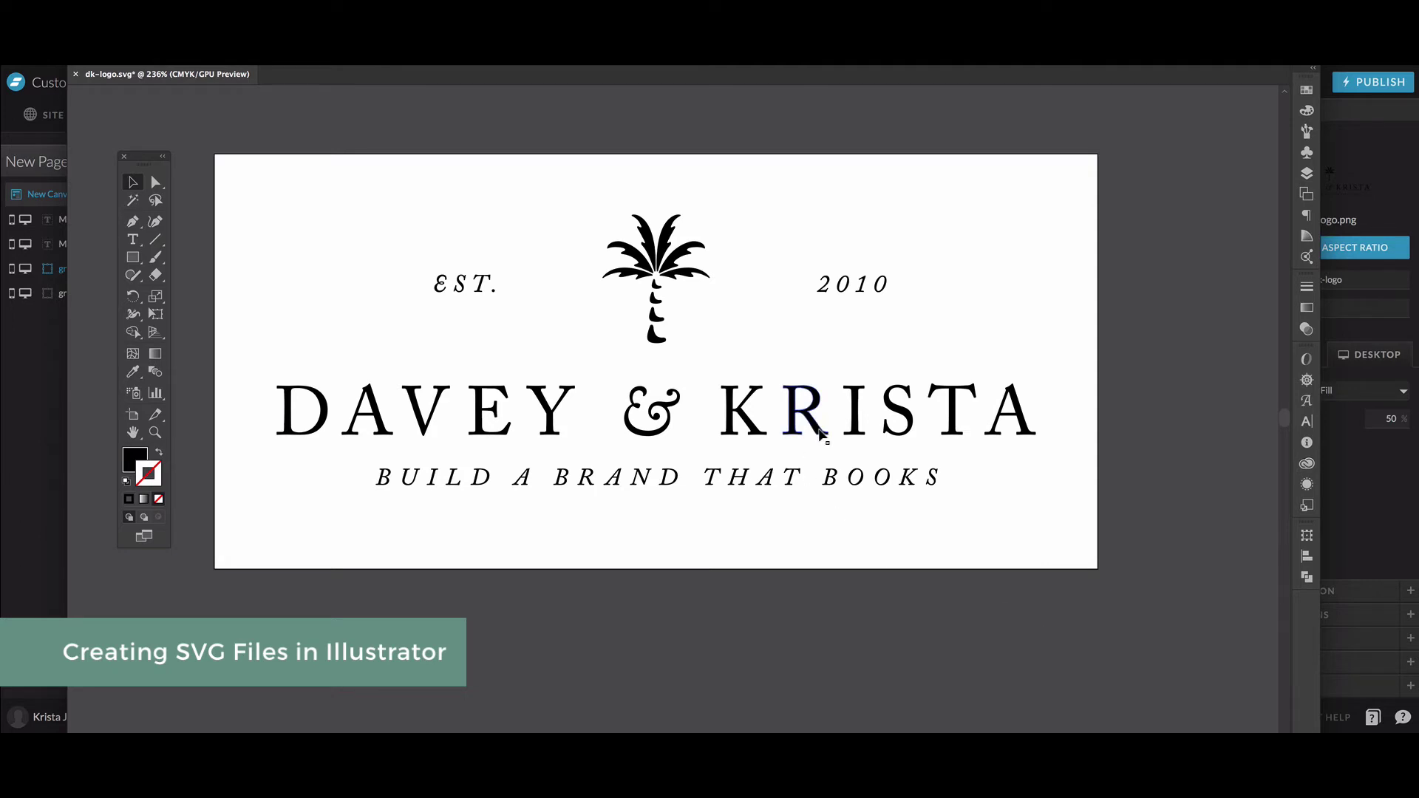
{"action": "left_click", "coordinate": [822, 434]}
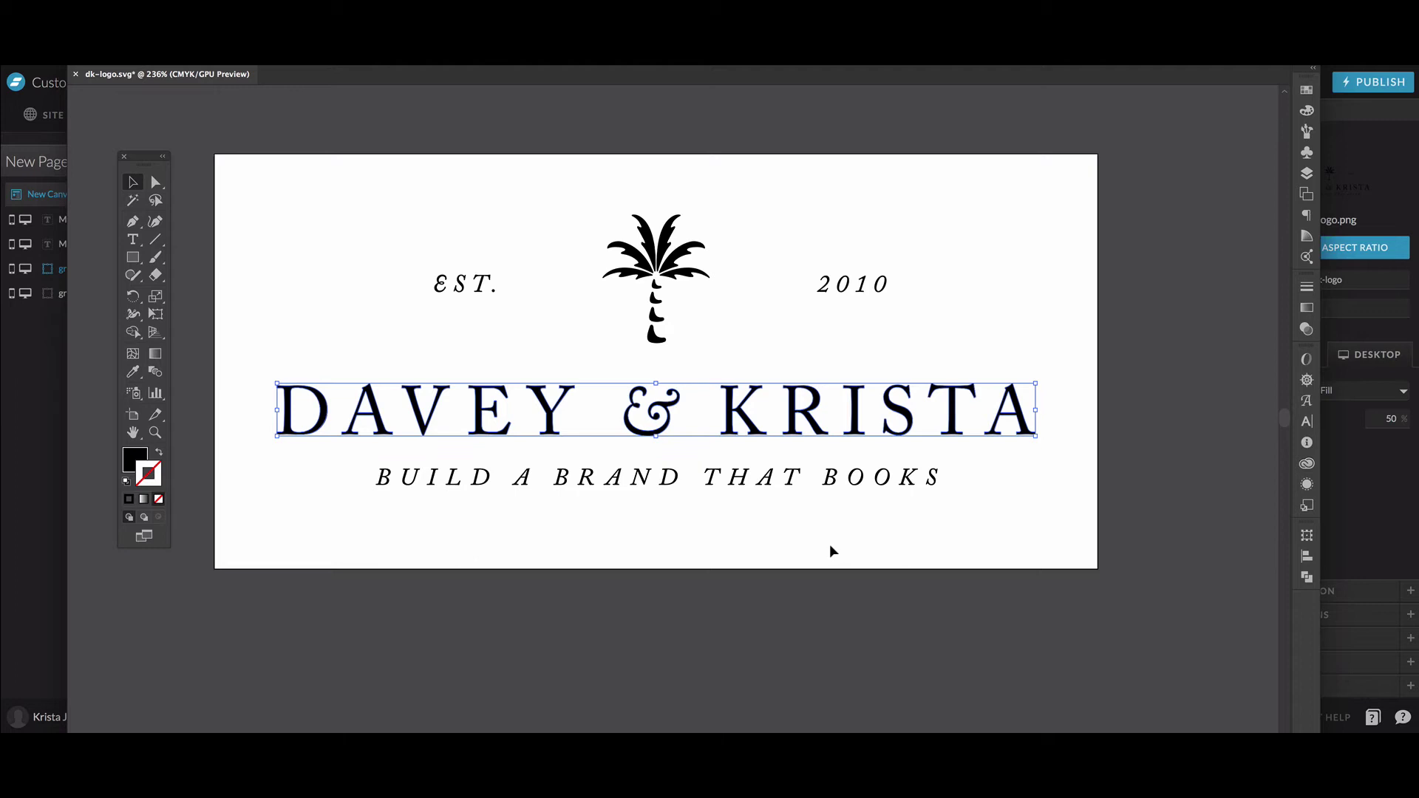
{"action": "left_click", "coordinate": [698, 278]}
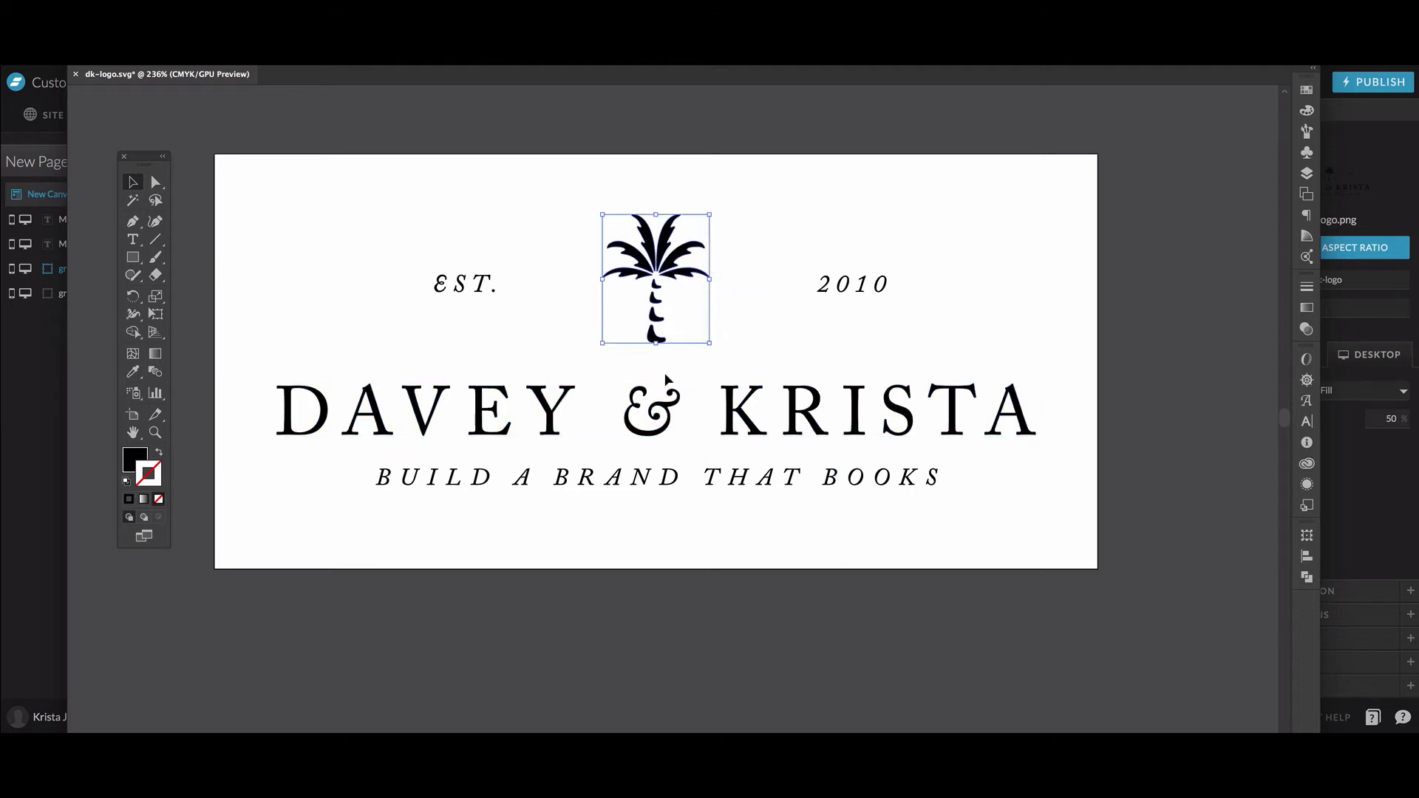
{"action": "left_click", "coordinate": [703, 403]}
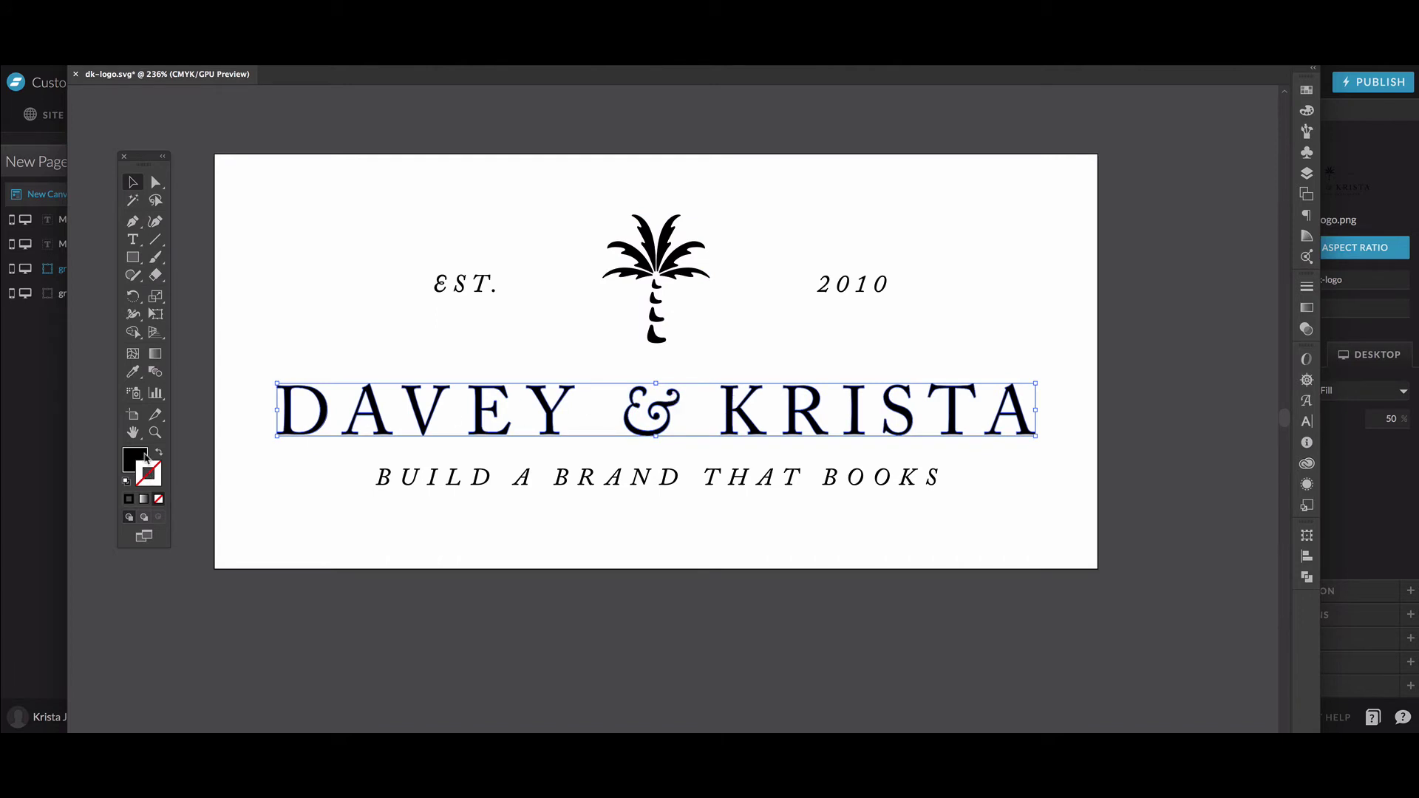
{"action": "left_click", "coordinate": [146, 458]}
{"action": "left_click", "coordinate": [1220, 204]}
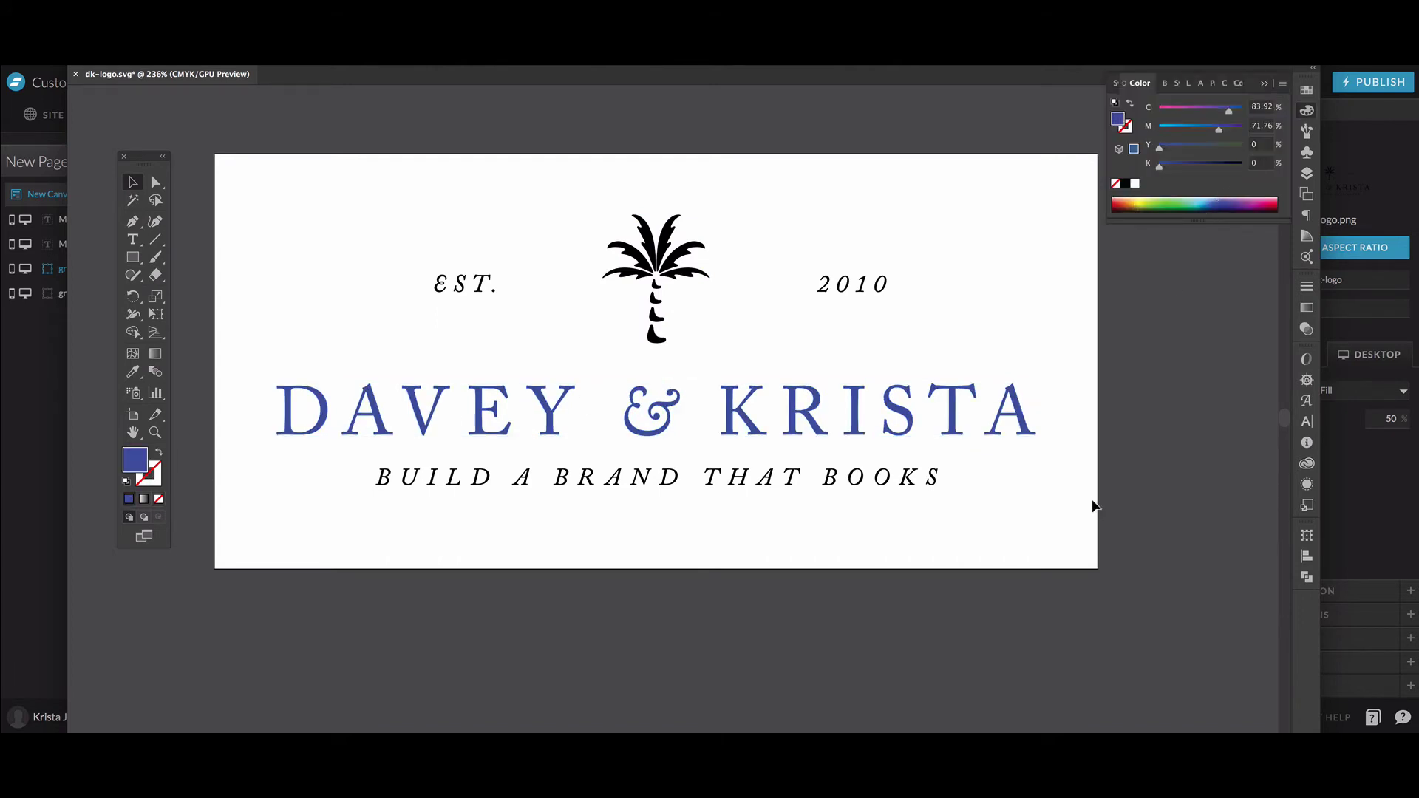
{"action": "key", "text": "ctrl+z"}
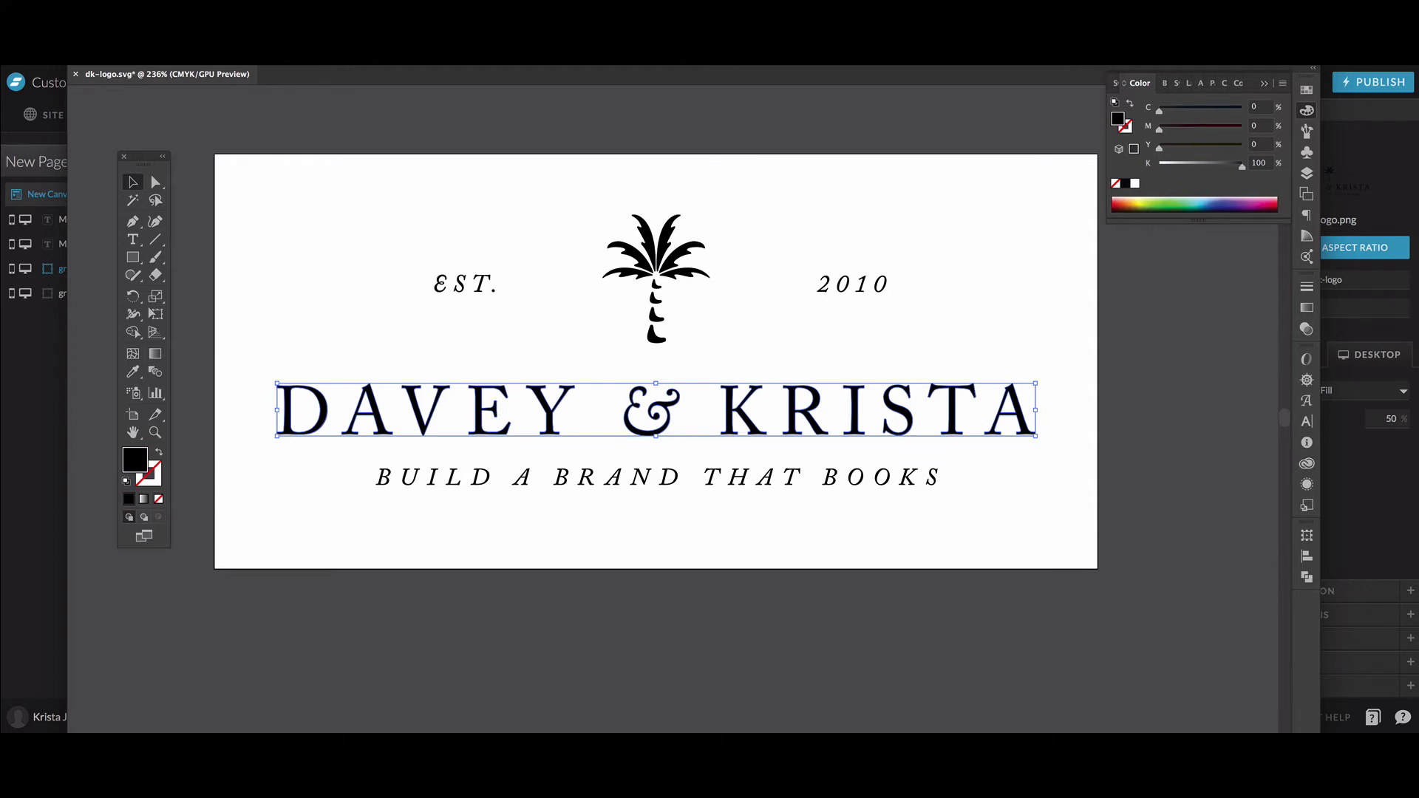
{"action": "left_click", "coordinate": [620, 323]}
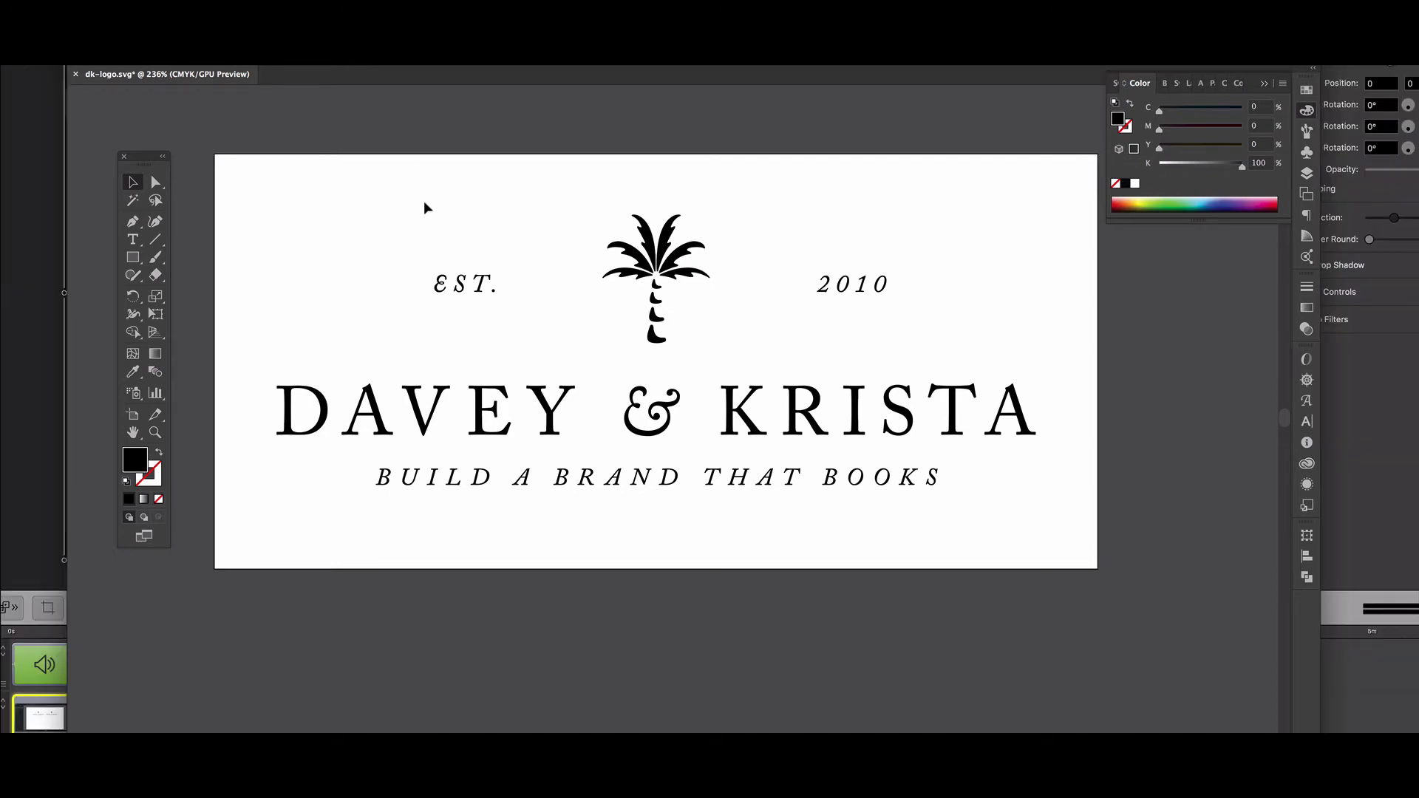
- Save the logo as dk-logo.svg in SVG (svg) format, accepting the default SVG options
{"action": "left_click", "coordinate": [118, 65]}
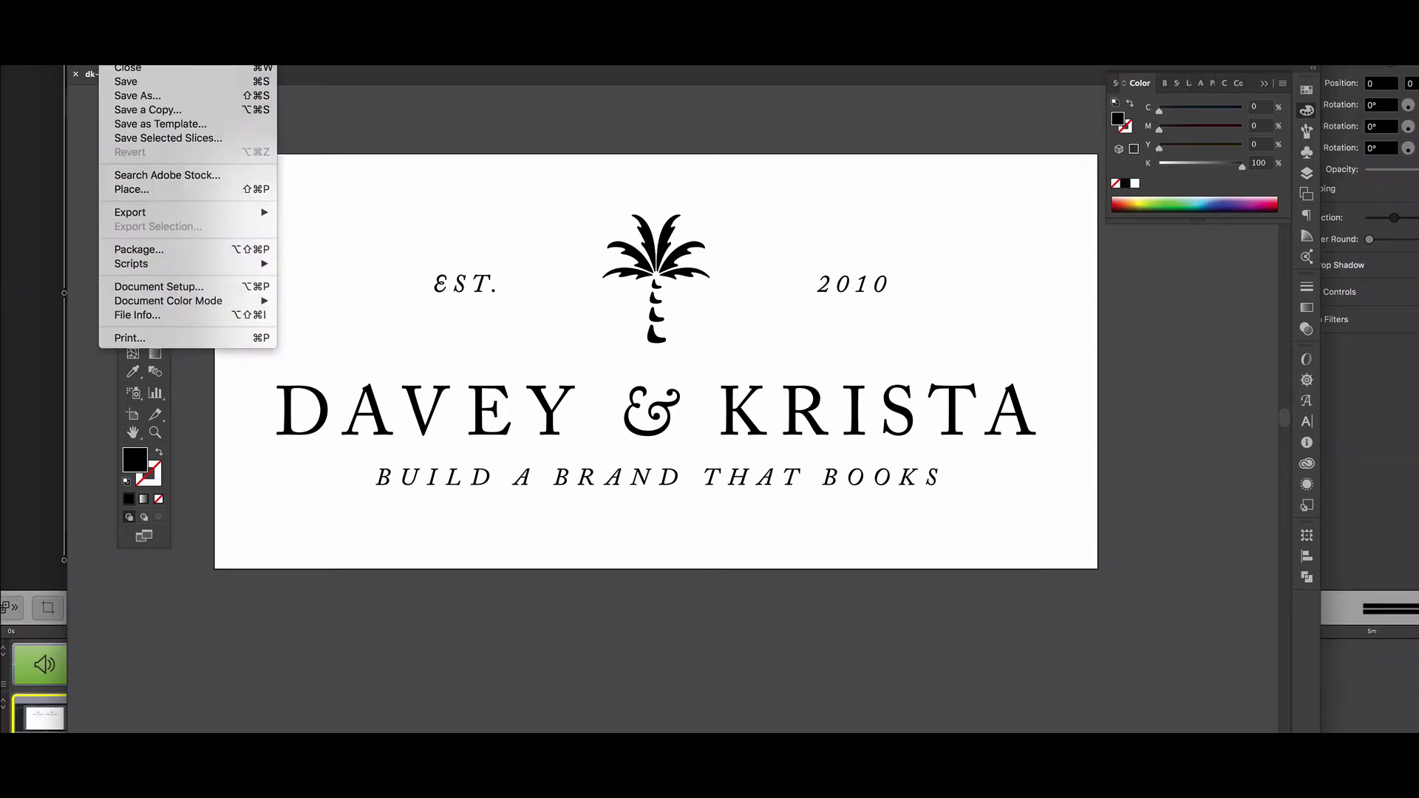
{"action": "left_click", "coordinate": [190, 103]}
{"action": "left_click", "coordinate": [728, 517]}
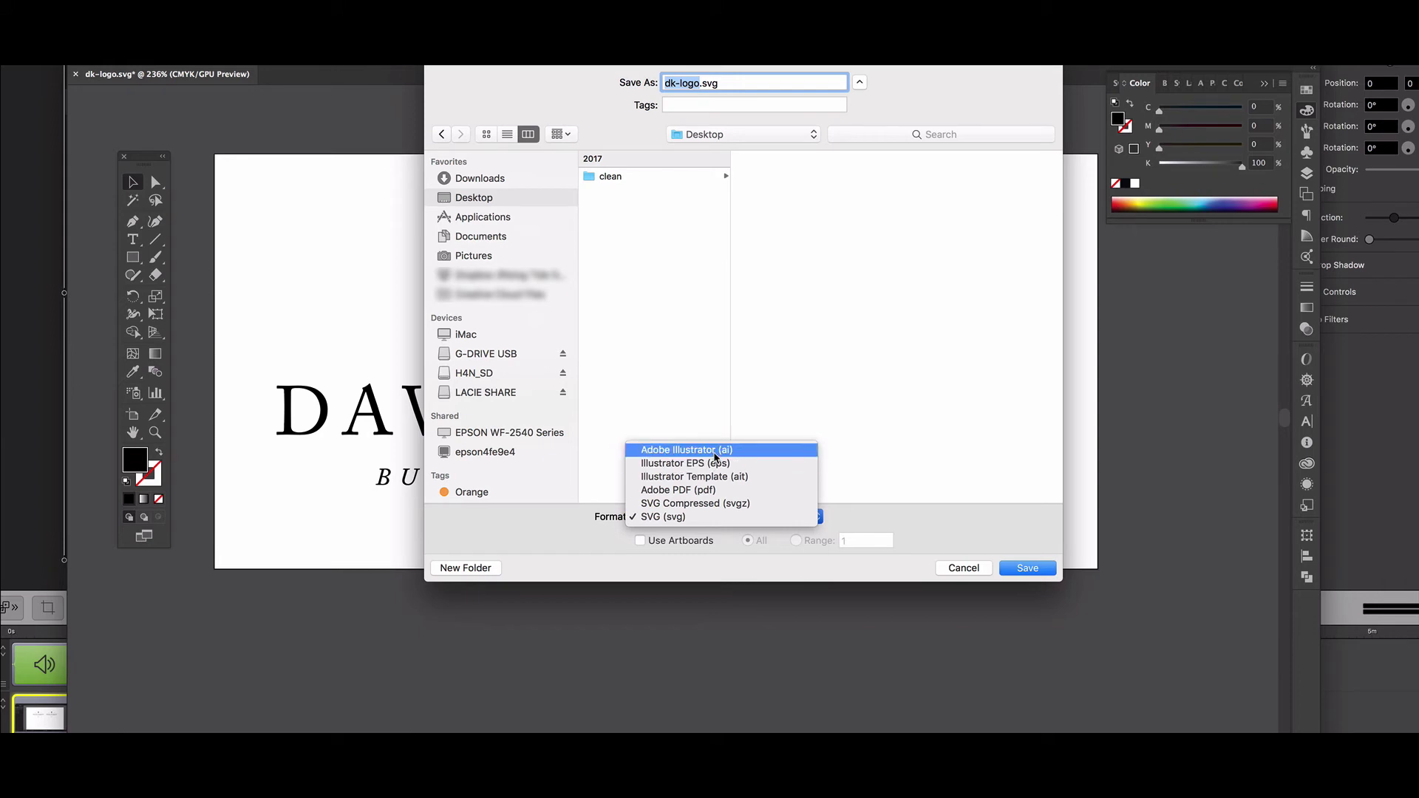
{"action": "left_click", "coordinate": [715, 457]}
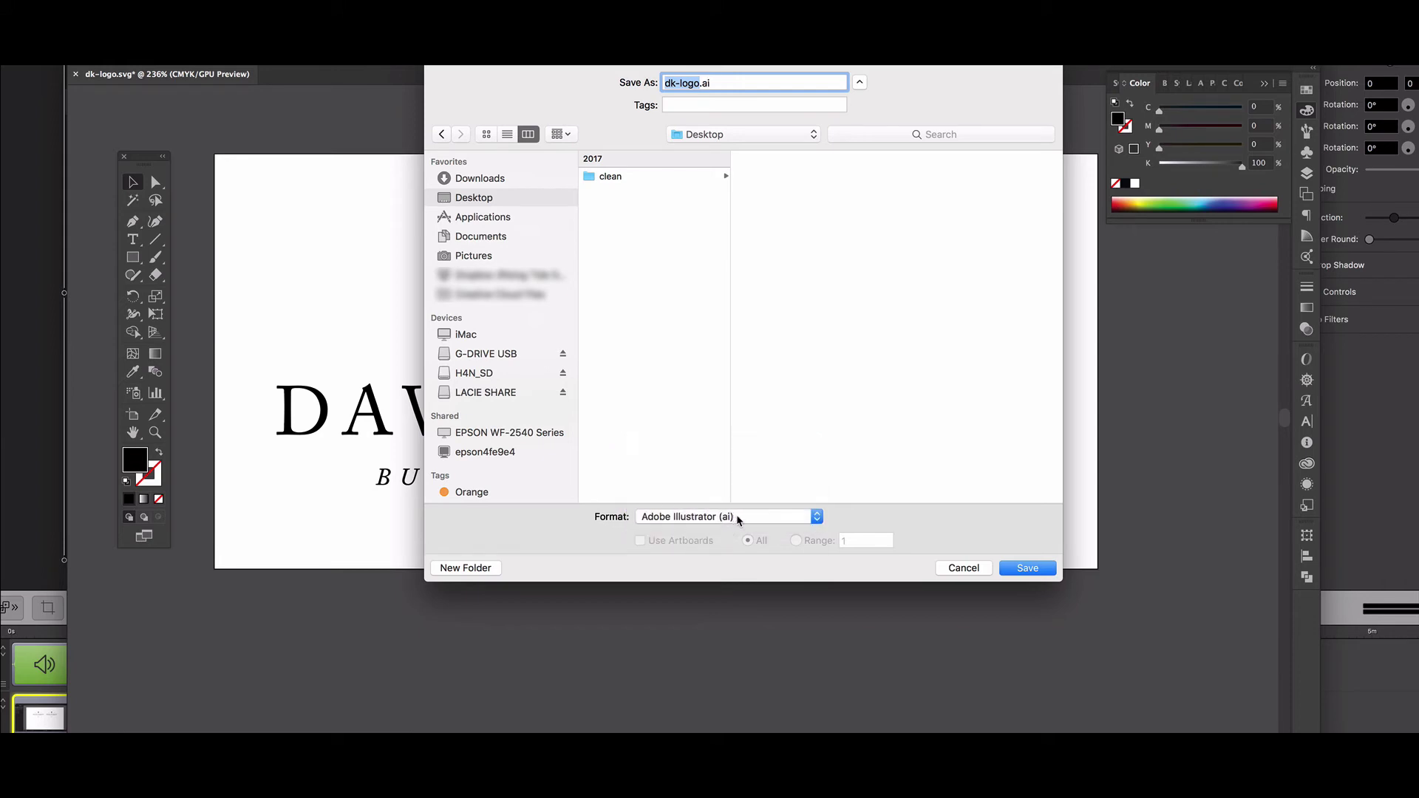
{"action": "left_click", "coordinate": [737, 518]}
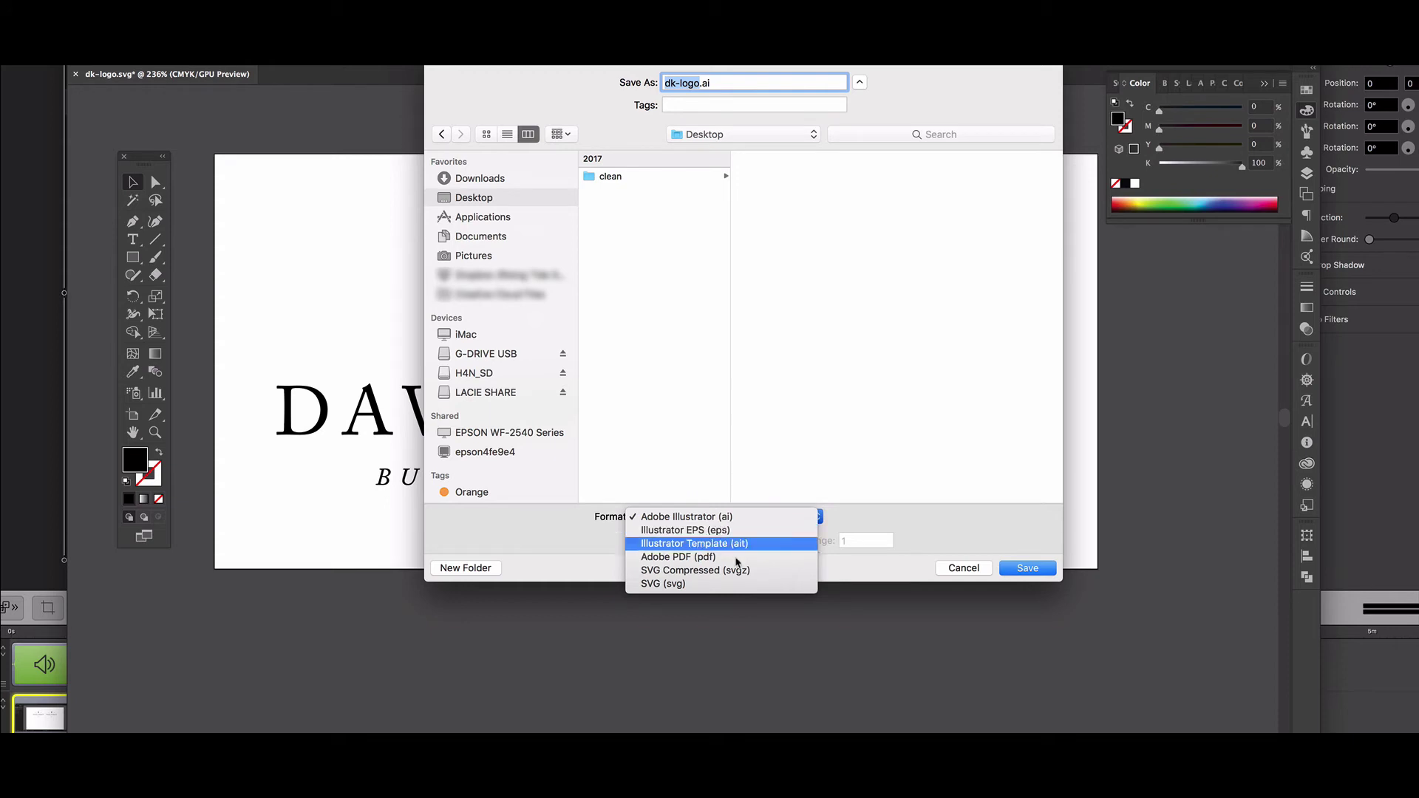
{"action": "left_click", "coordinate": [686, 584]}
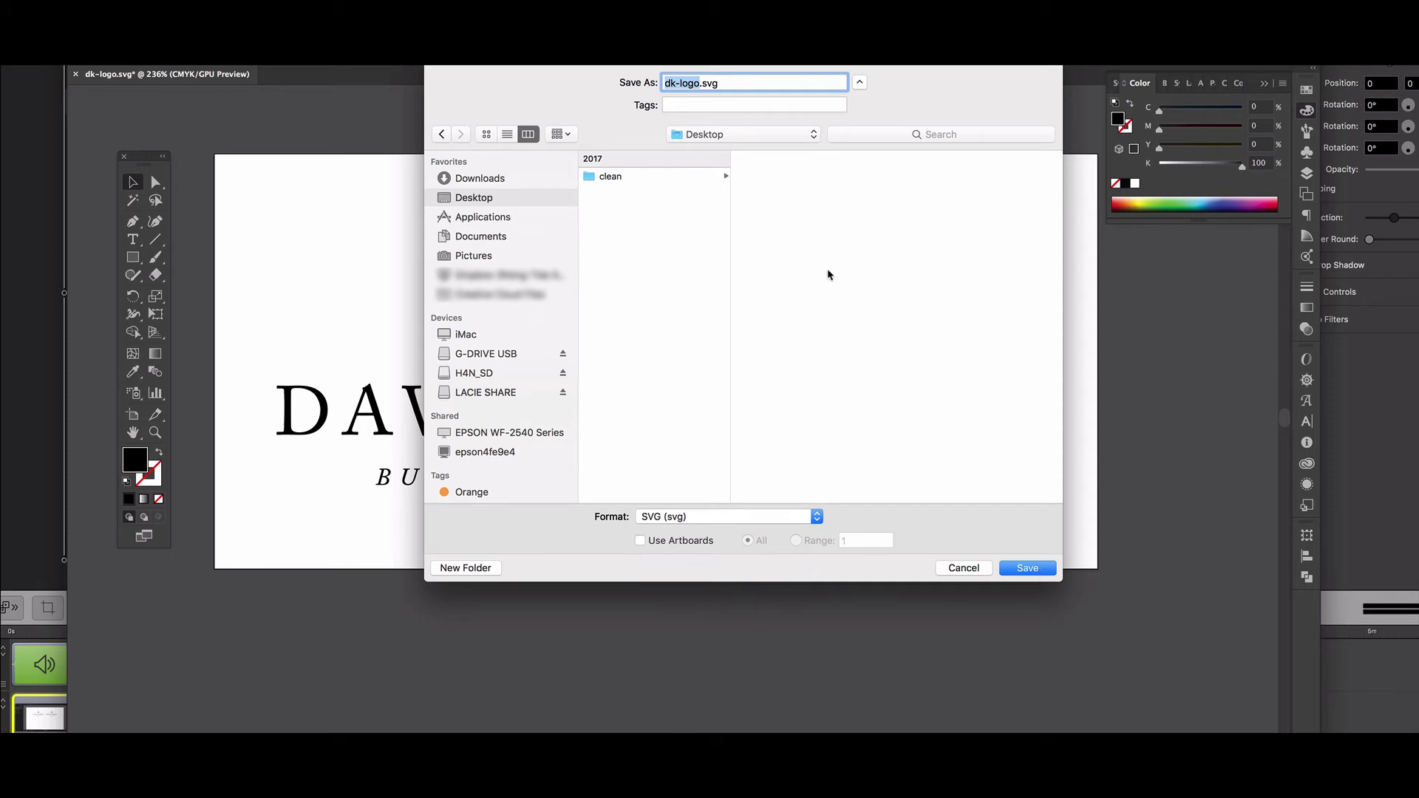
{"action": "left_click", "coordinate": [1041, 577]}
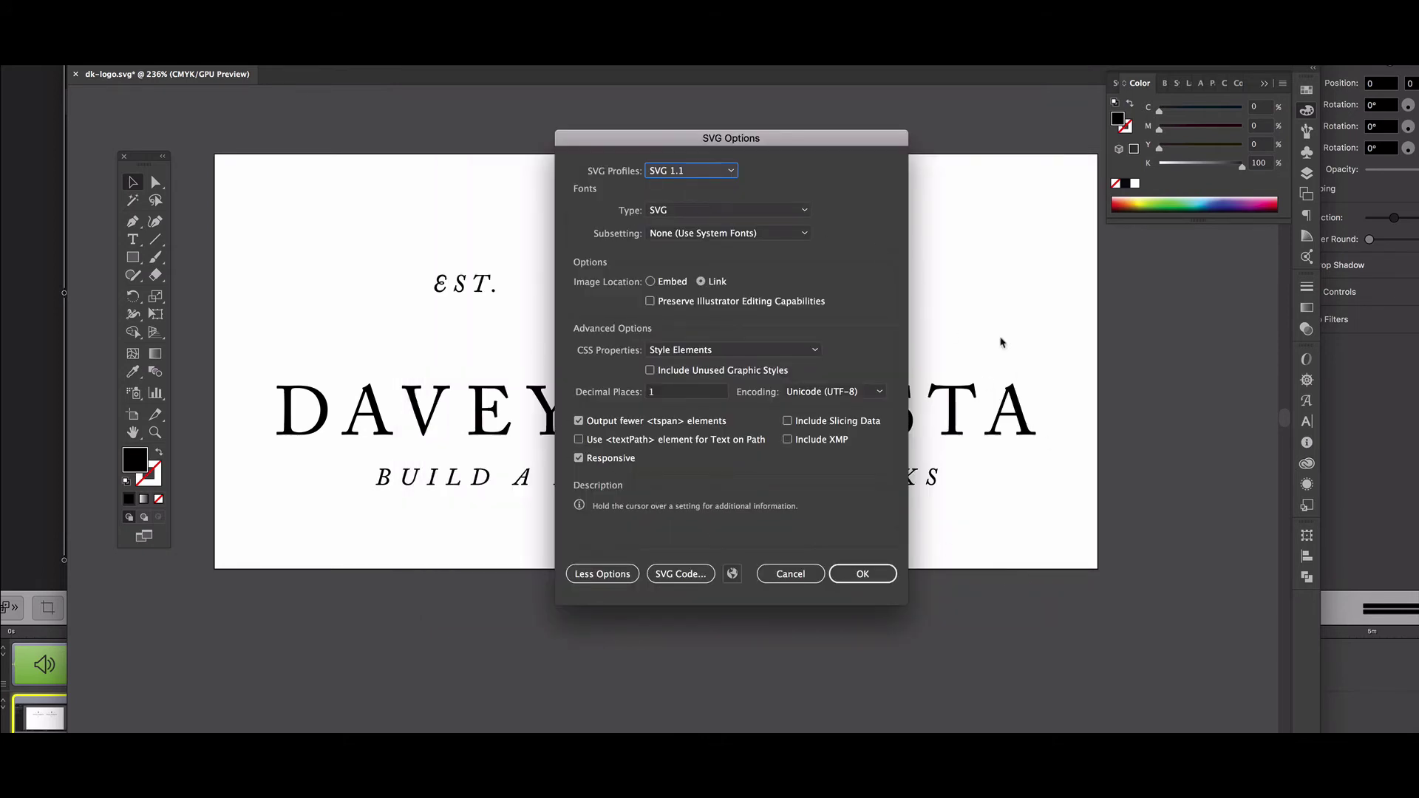
{"action": "left_click", "coordinate": [862, 581]}
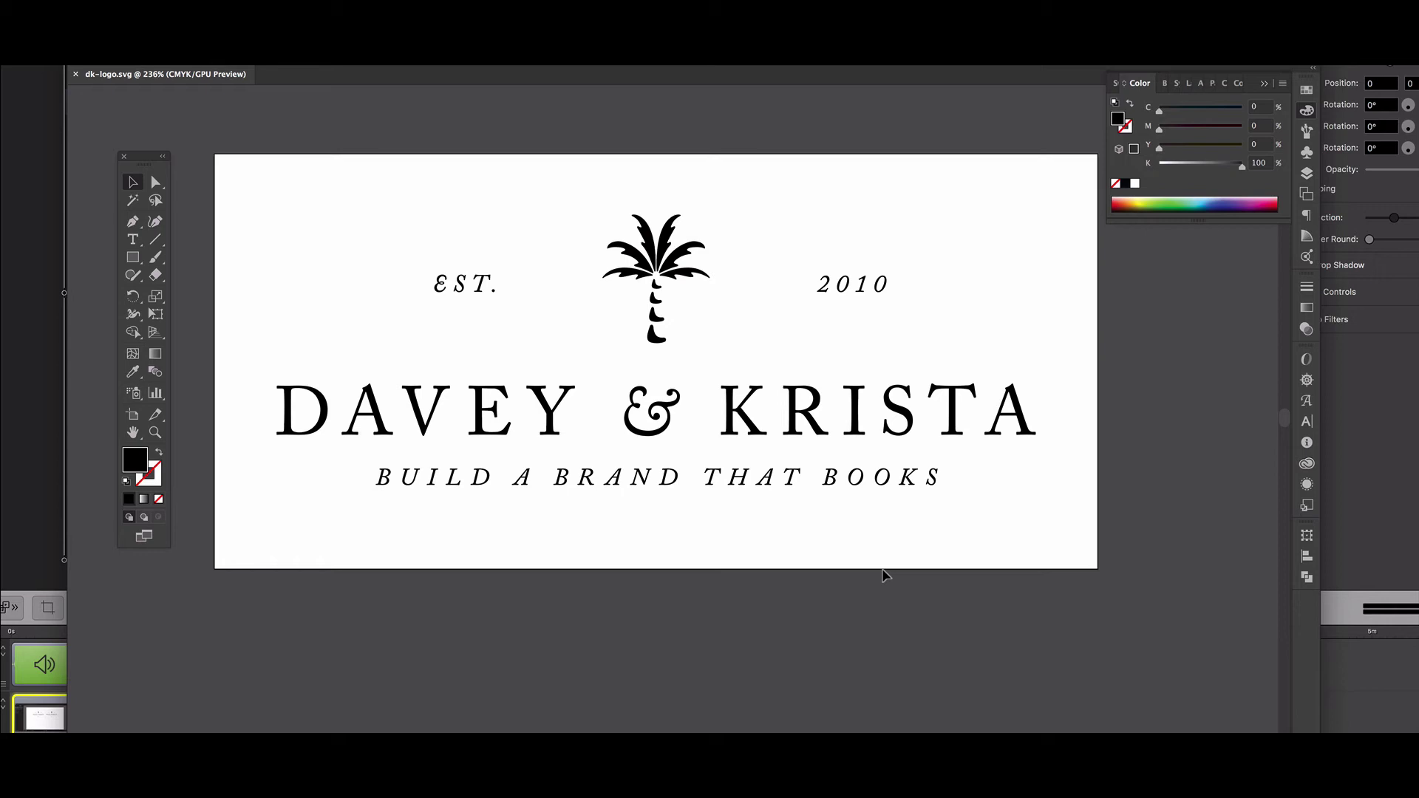
- Select all the DAVEY & KRISTA logo artwork, including the tagline, and expand it
{"action": "left_click", "coordinate": [859, 423]}
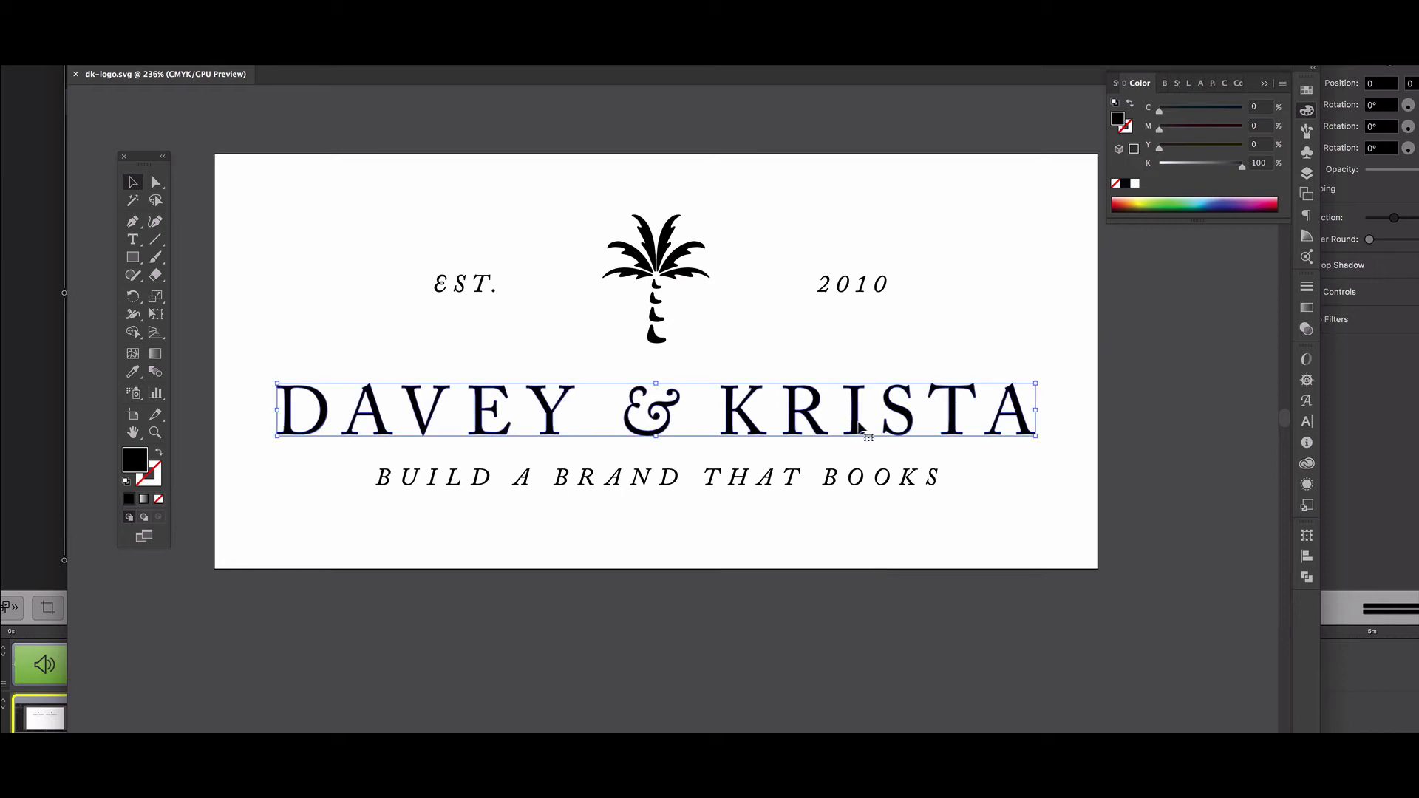
{"action": "left_click", "coordinate": [645, 485]}
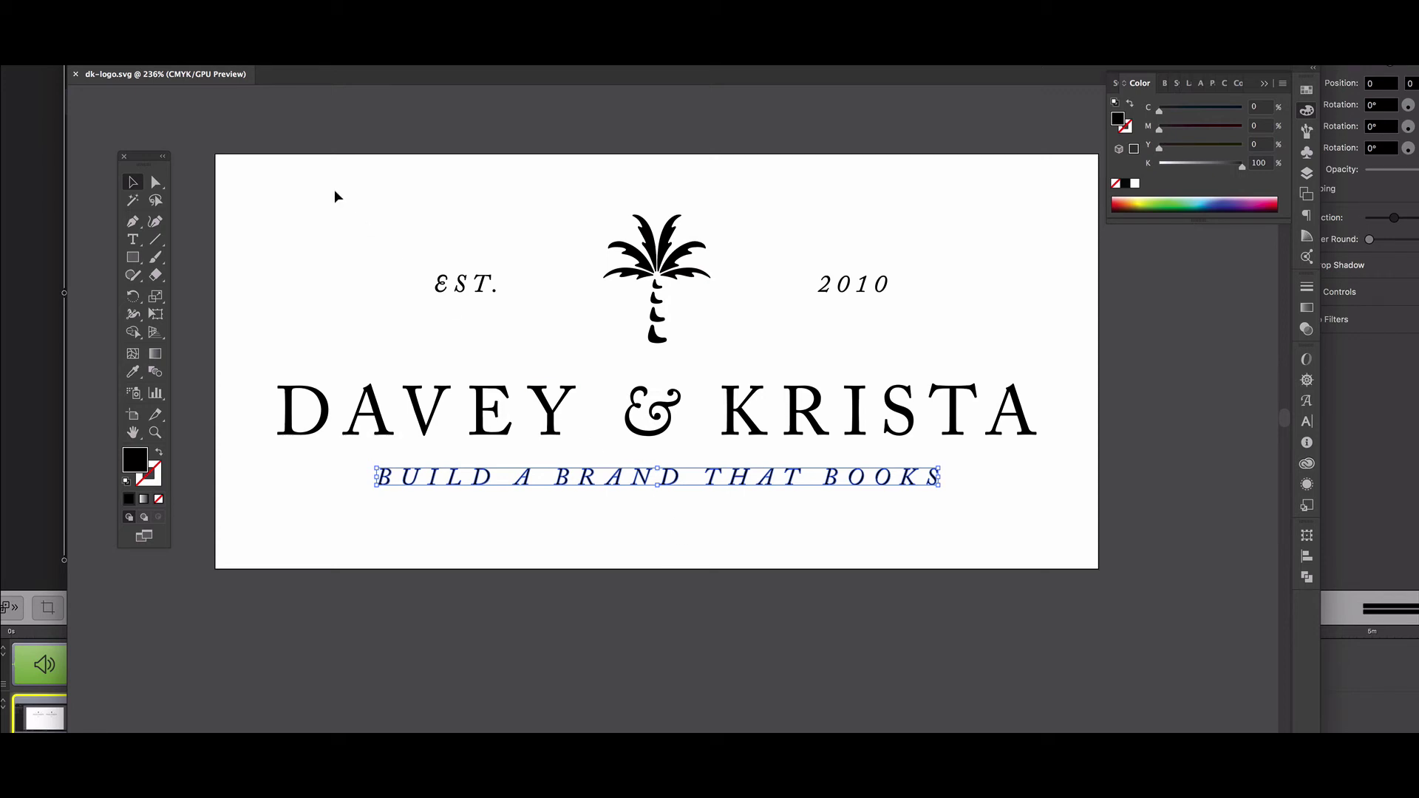
{"action": "left_click_drag", "start_coordinate": [339, 237], "coordinate": [939, 525]}
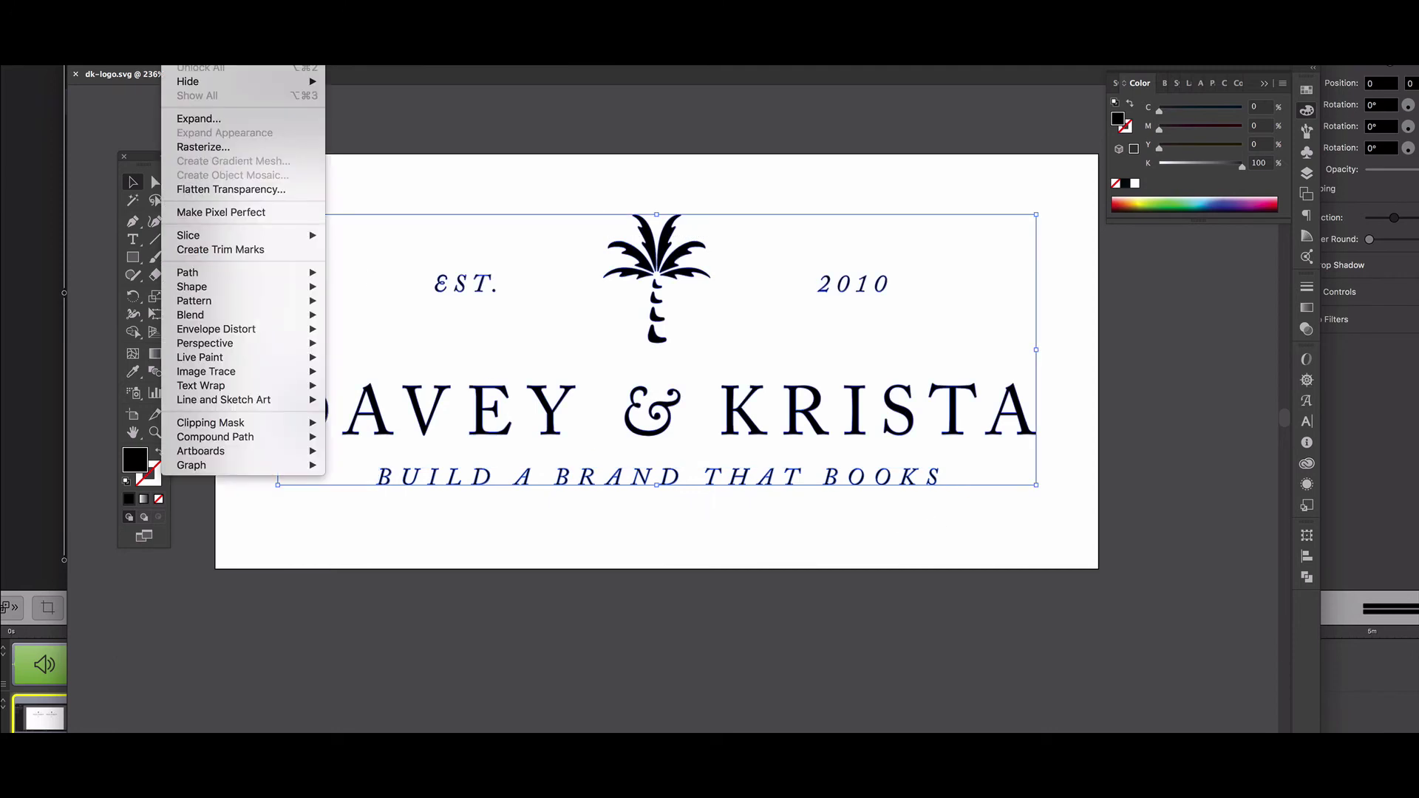
{"action": "left_click", "coordinate": [199, 118]}
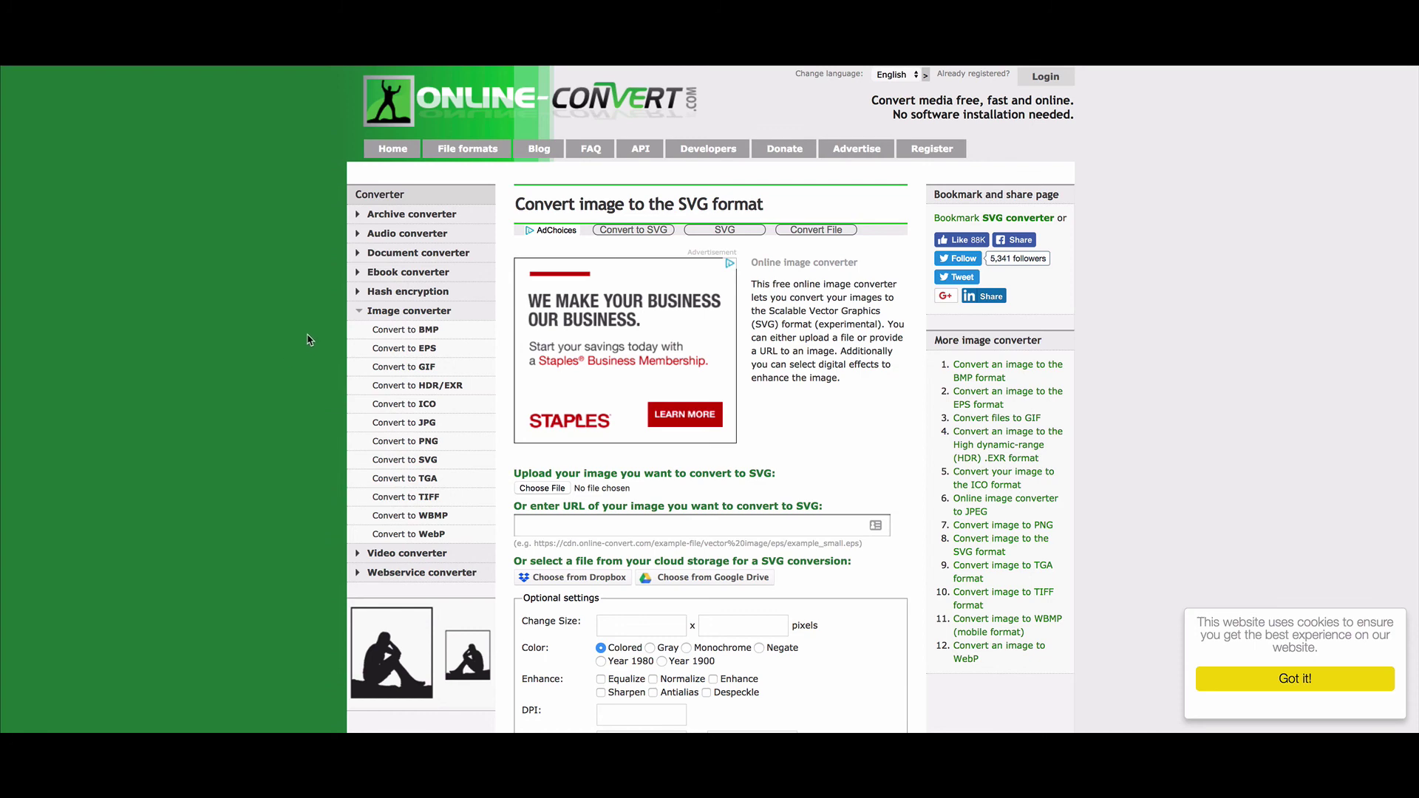
{"action": "scroll", "coordinate": [309, 340], "scroll_direction": "down", "scroll_amount": 1}
{"action": "scroll", "coordinate": [309, 340], "scroll_direction": "down", "scroll_amount": 1}
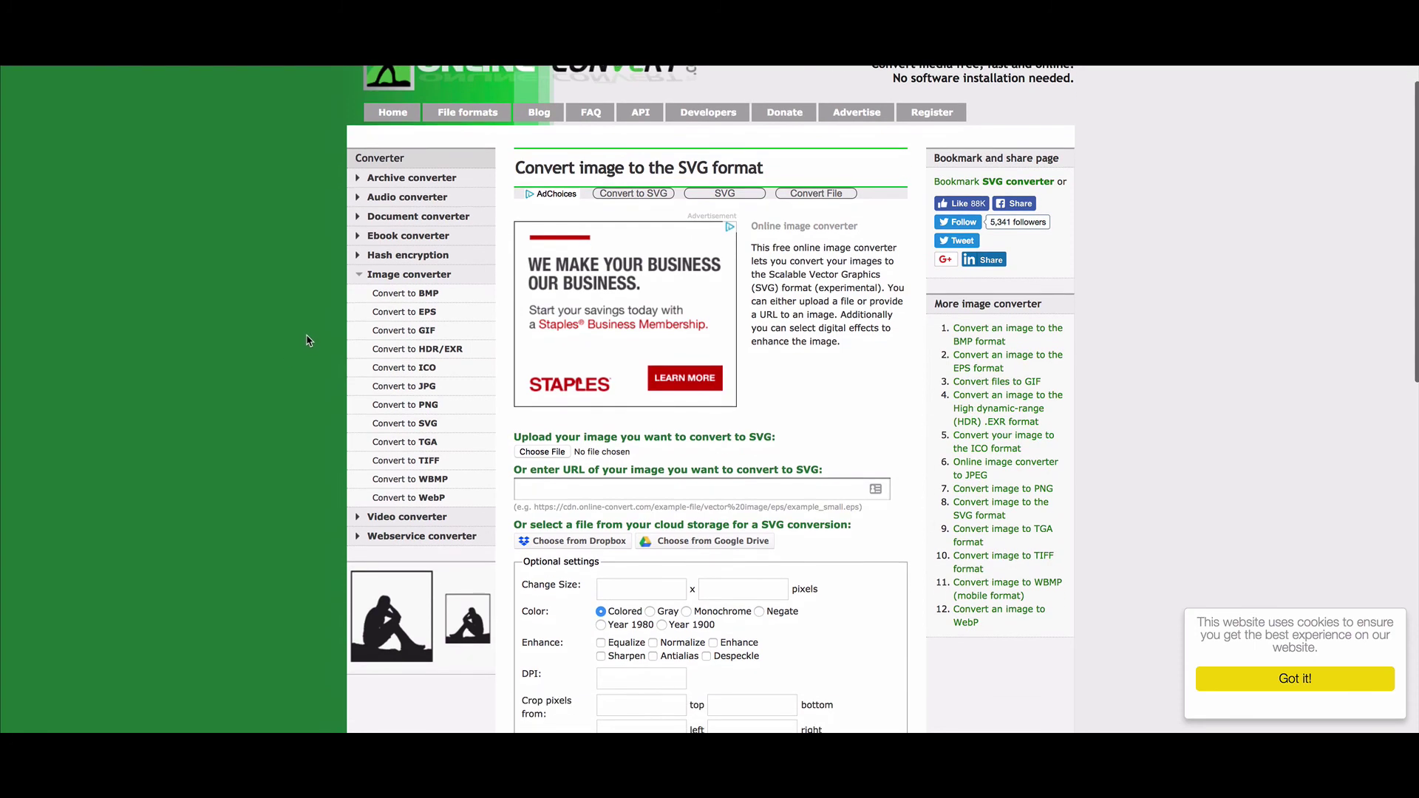
{"action": "scroll", "coordinate": [311, 341], "scroll_direction": "down", "scroll_amount": 1}
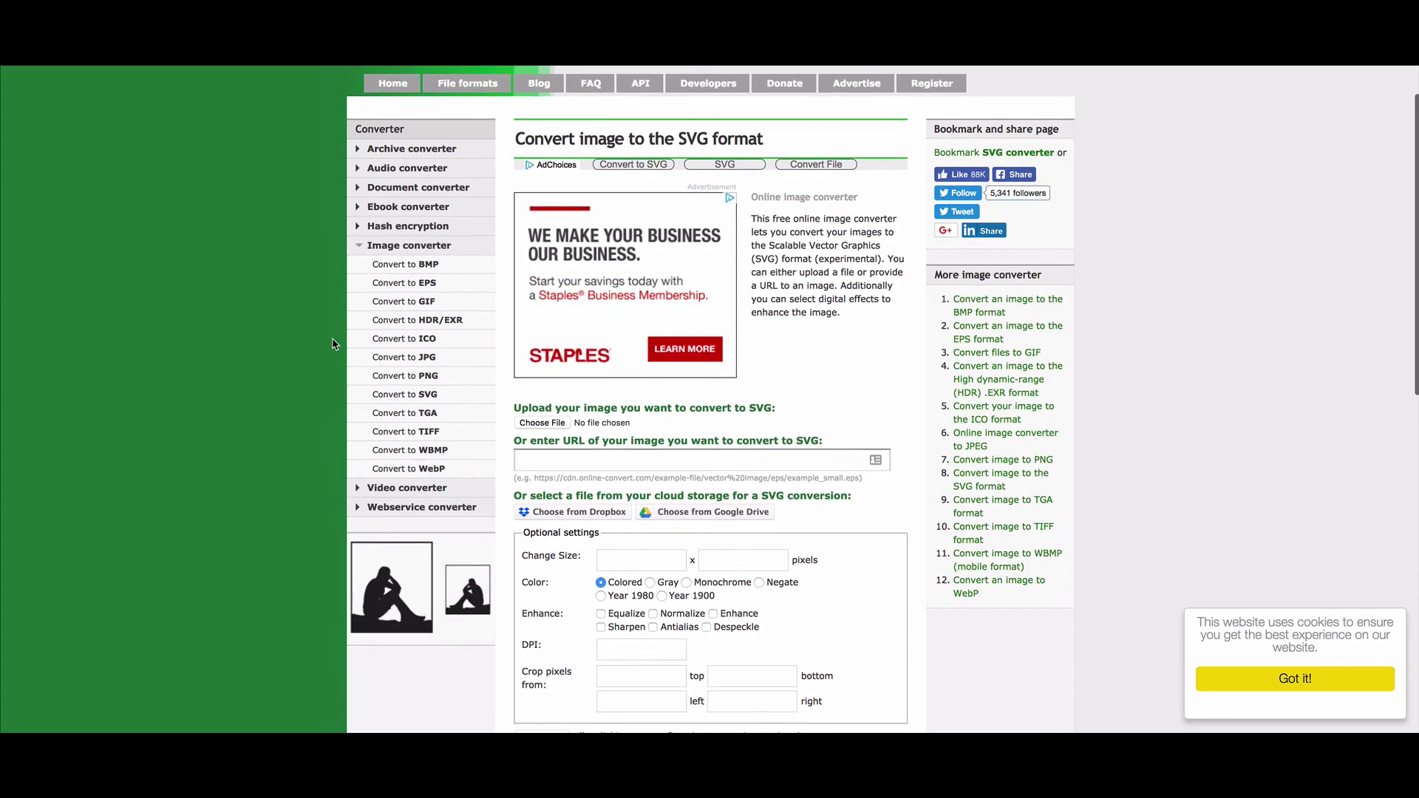
{"action": "left_click", "coordinate": [550, 428]}
- Upload dk-logo.pdf from the Desktop and start its conversion to SVG
{"action": "left_click", "coordinate": [545, 428]}
{"action": "left_click", "coordinate": [453, 147]}
{"action": "left_click", "coordinate": [1155, 699]}
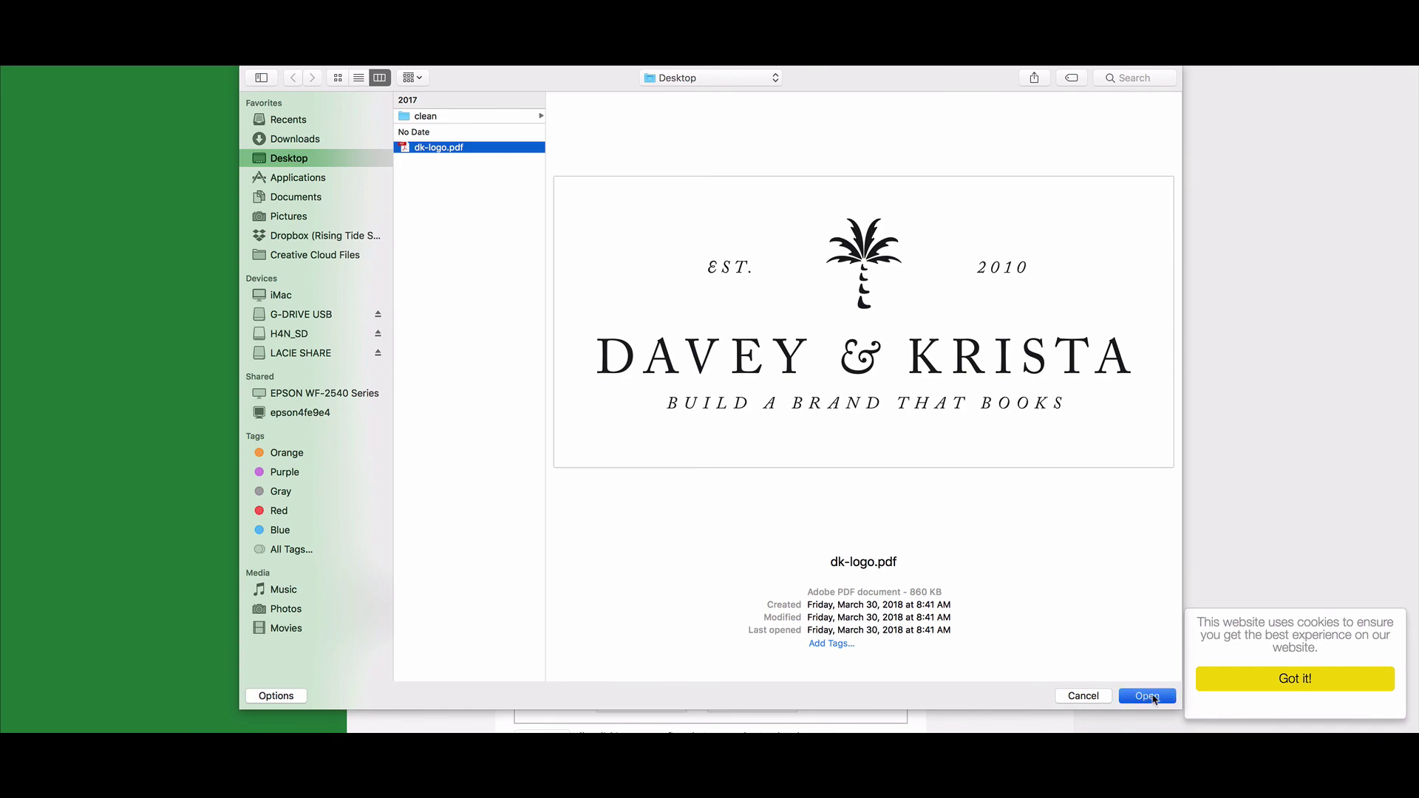
{"action": "scroll", "coordinate": [769, 475], "scroll_direction": "down", "scroll_amount": 5}
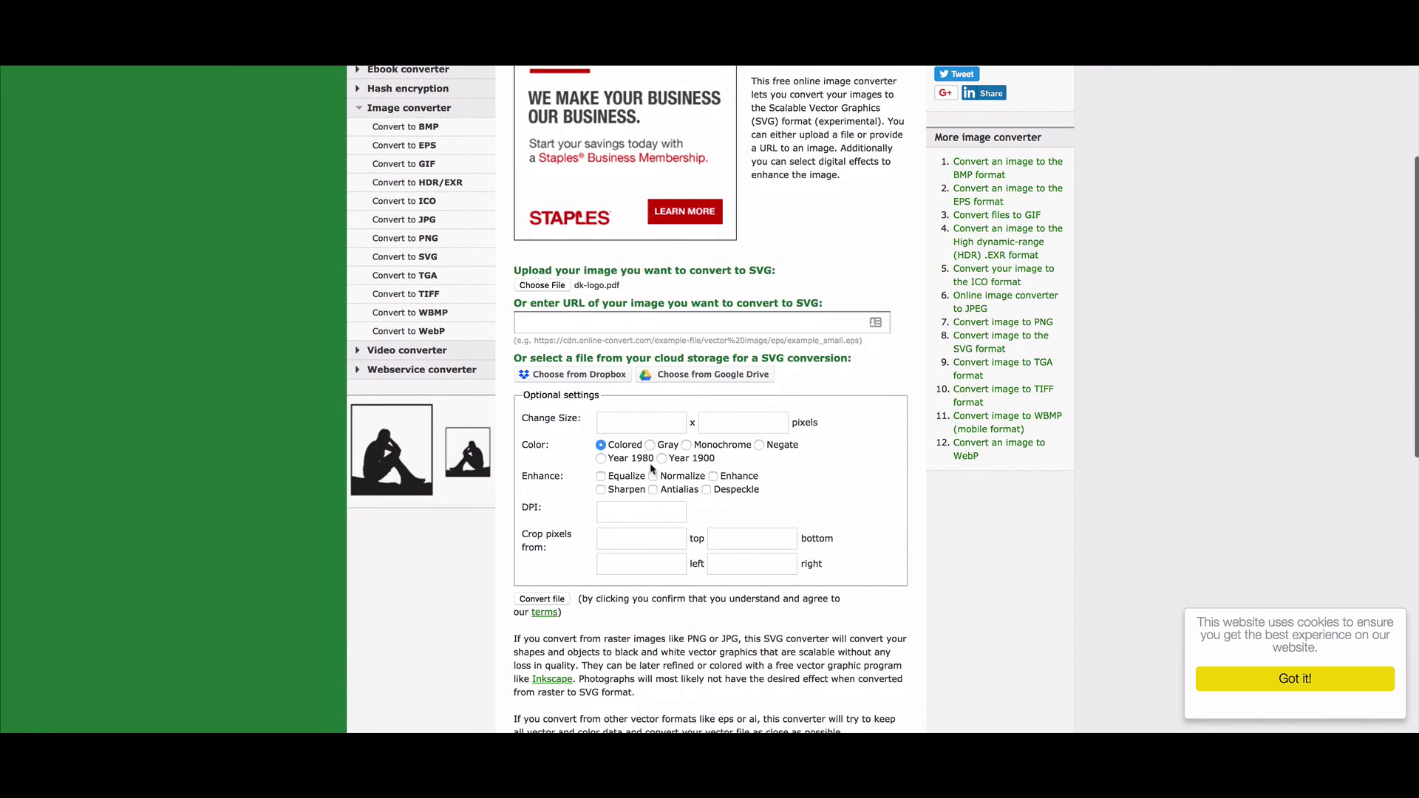
{"action": "scroll", "coordinate": [689, 563], "scroll_direction": "down", "scroll_amount": 1}
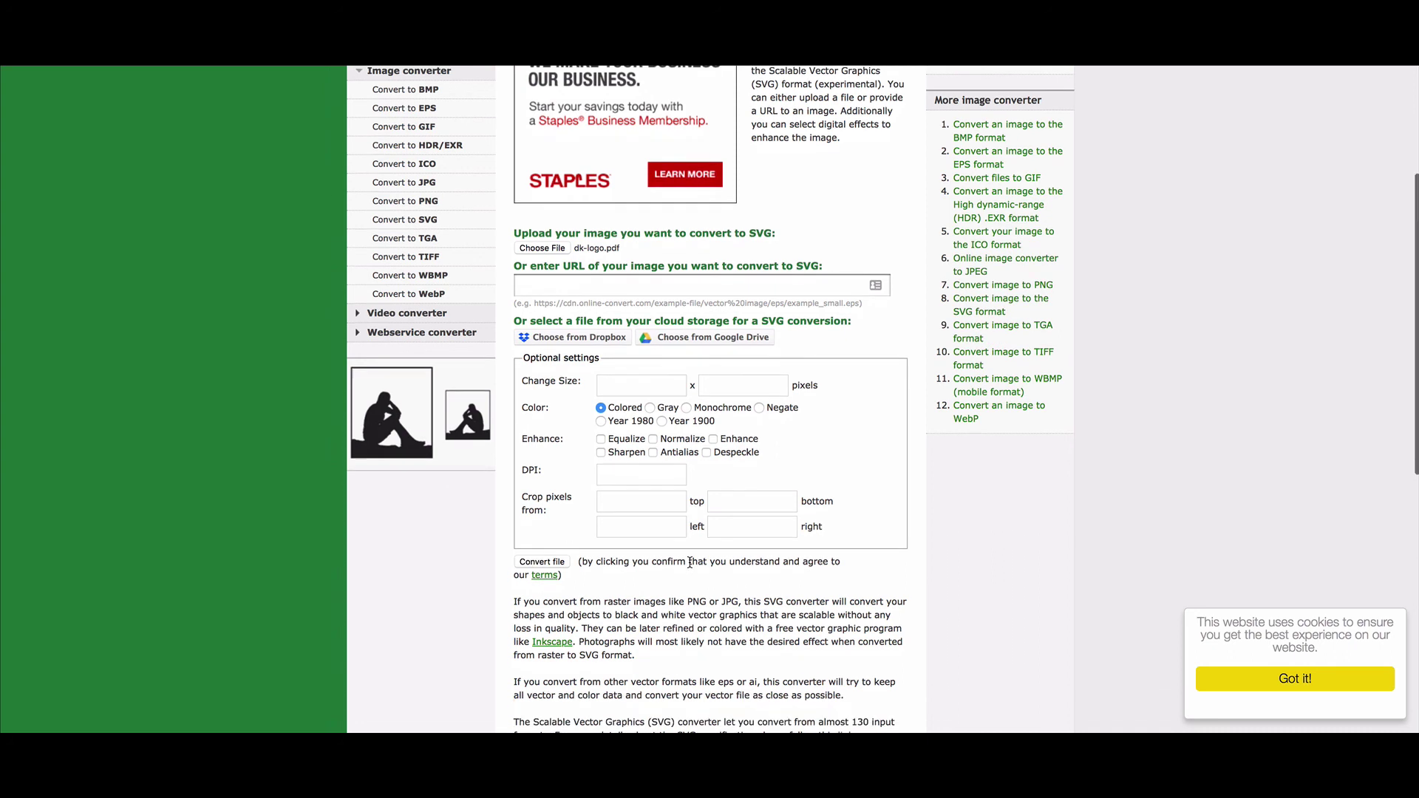
{"action": "left_click", "coordinate": [540, 564]}
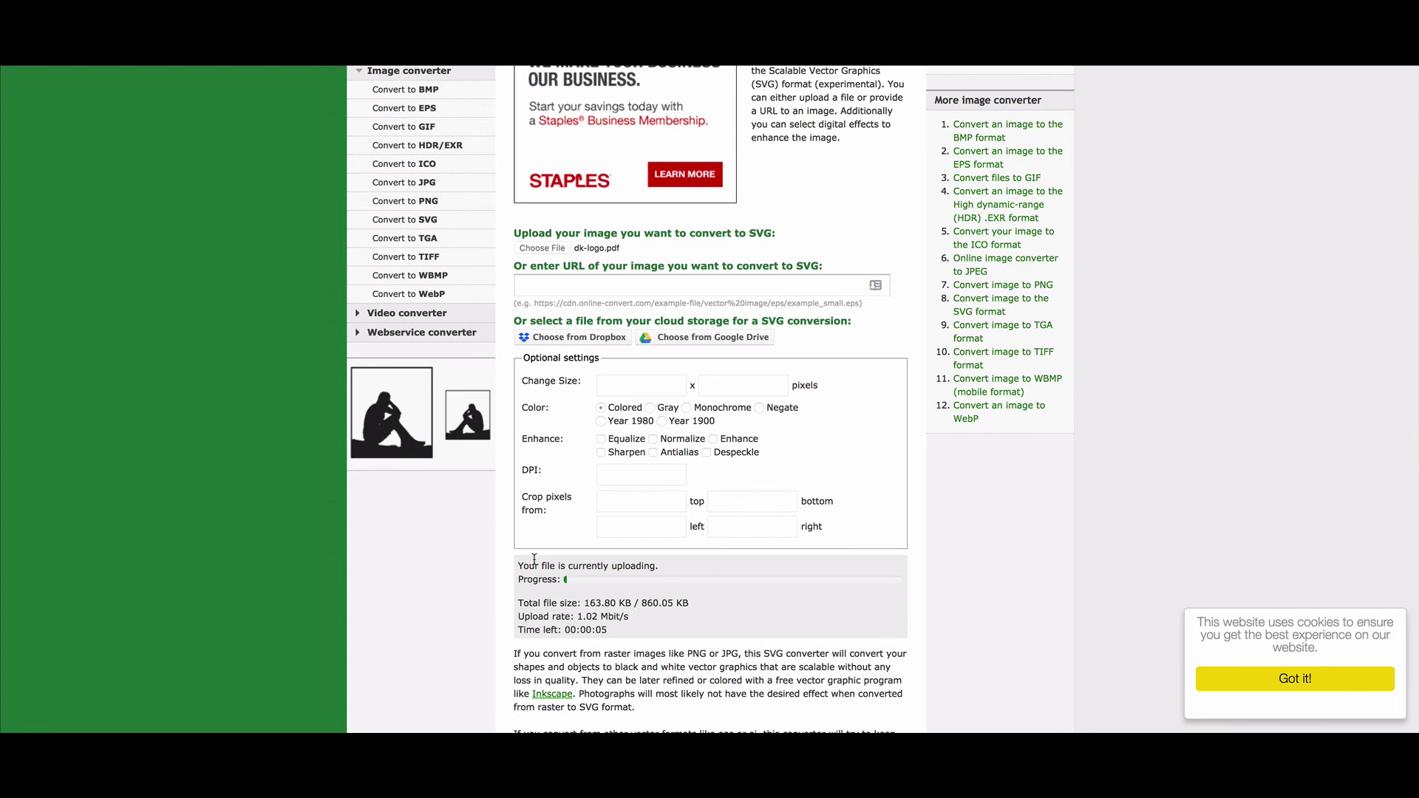